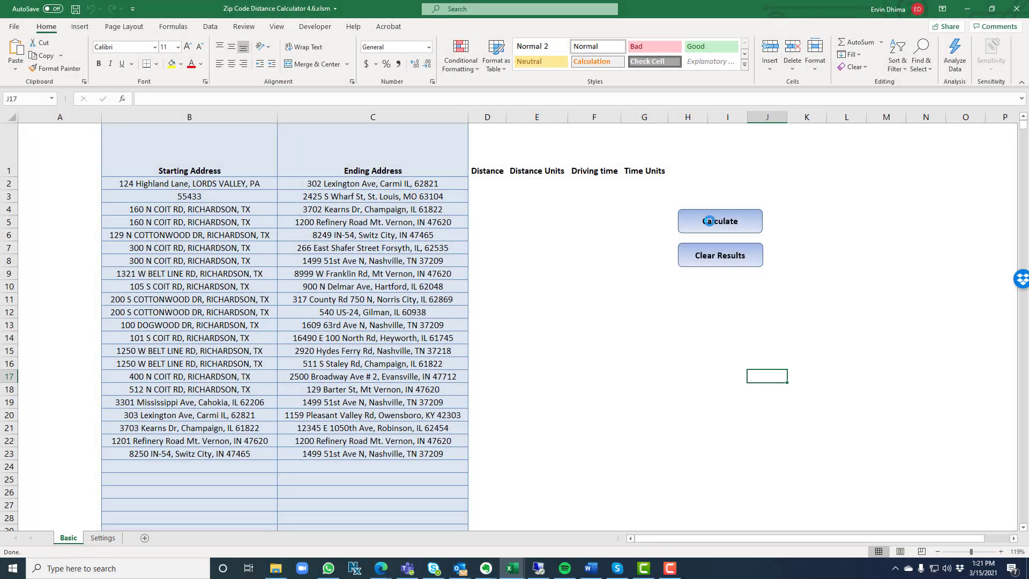
Calculate distances for the sample pairs, then paste the copied address list starting at cell B2
{"action": "left_click", "coordinate": [709, 221]}
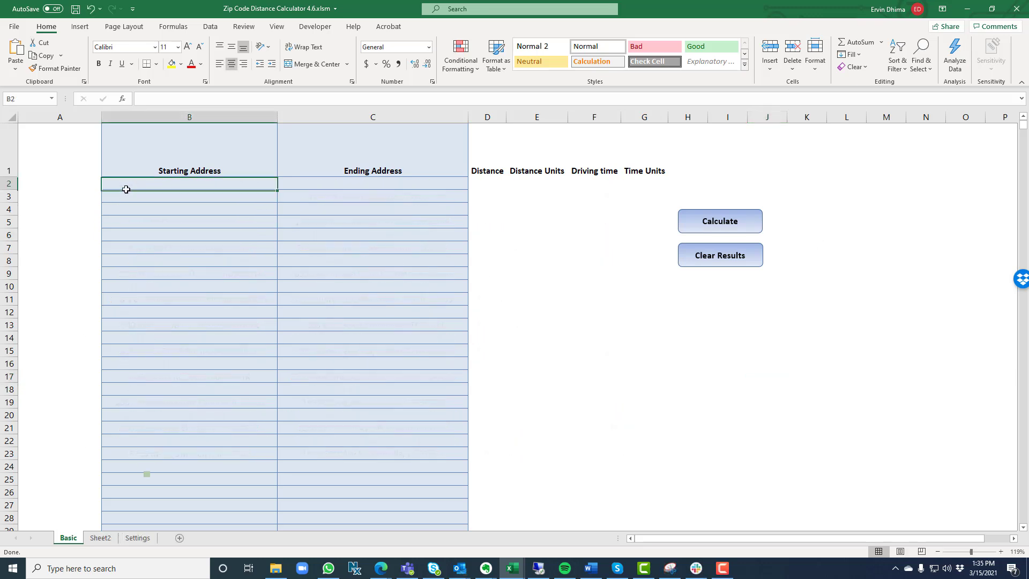
{"action": "right_click", "coordinate": [131, 186]}
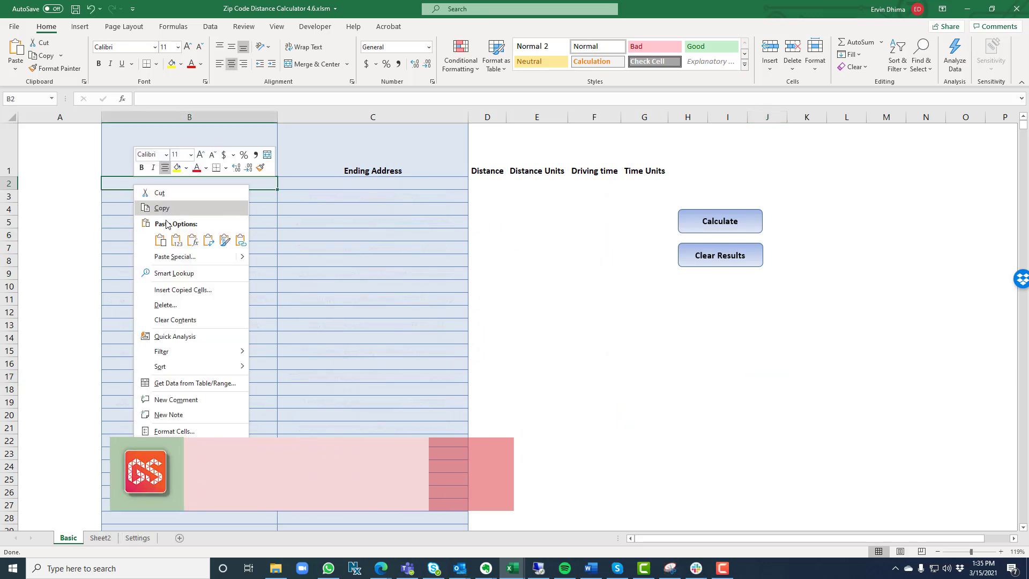
{"action": "left_click", "coordinate": [172, 240]}
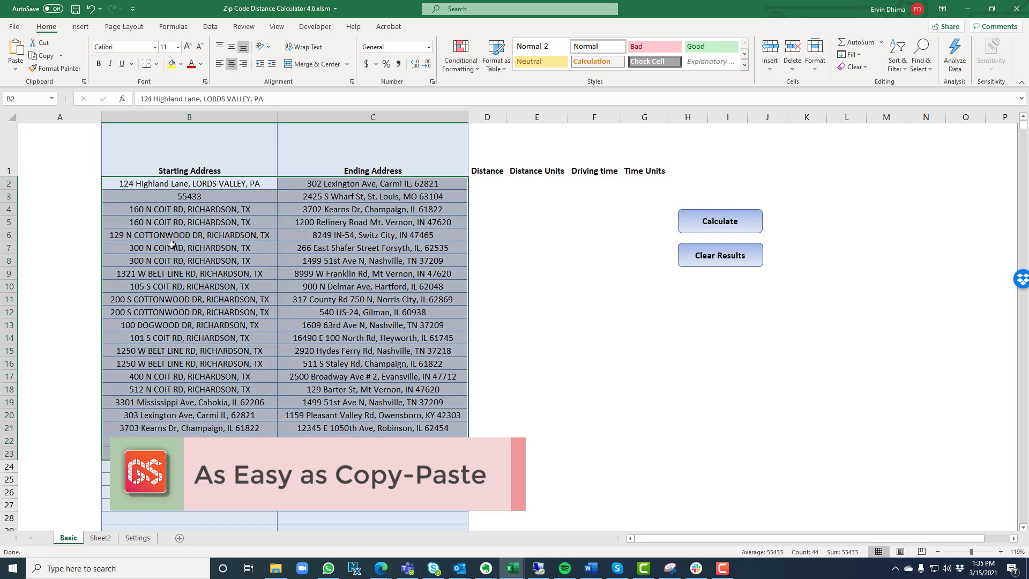